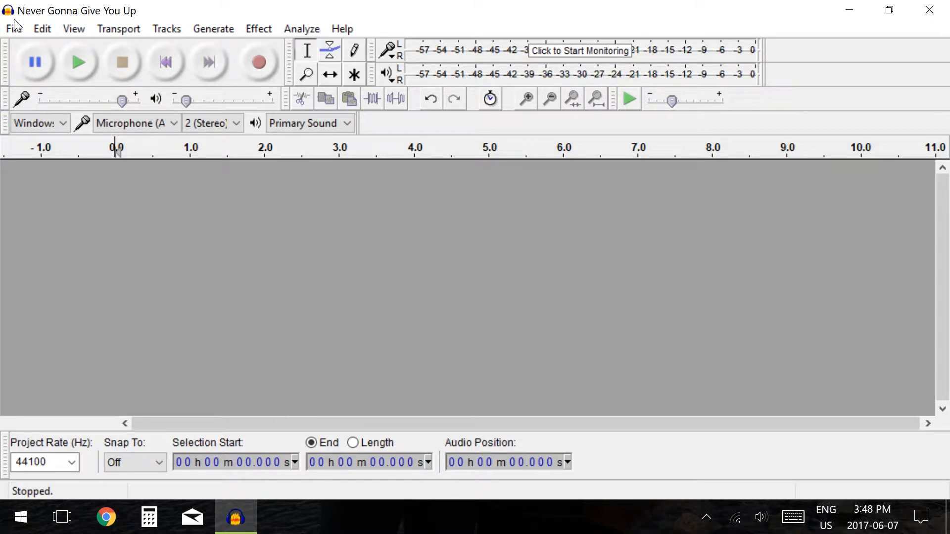
Import an audio file into the project, making a copy of the file before editing
{"action": "left_click", "coordinate": [14, 25]}
{"action": "mouse_move", "coordinate": [218, 238]}
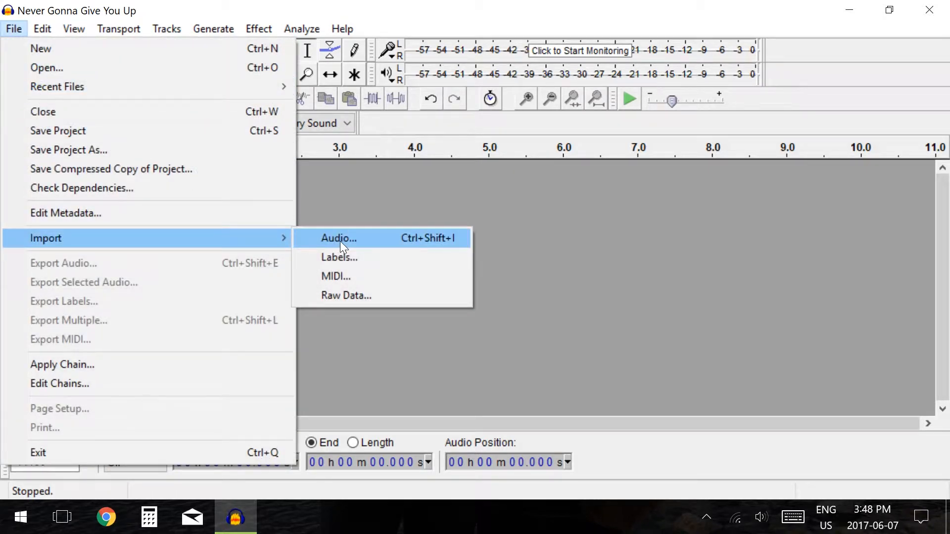
{"action": "left_click", "coordinate": [340, 238]}
{"action": "double_click", "coordinate": [185, 87]}
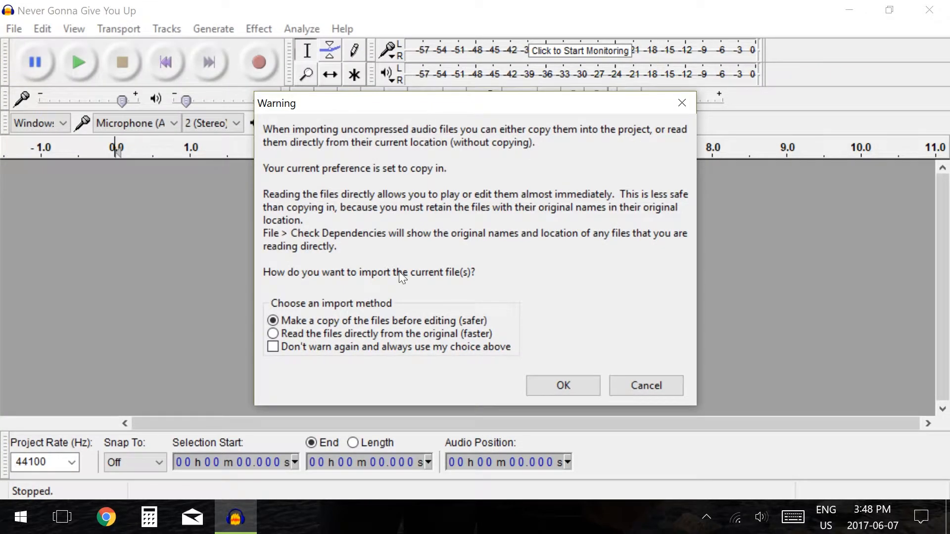
{"action": "left_click", "coordinate": [576, 389]}
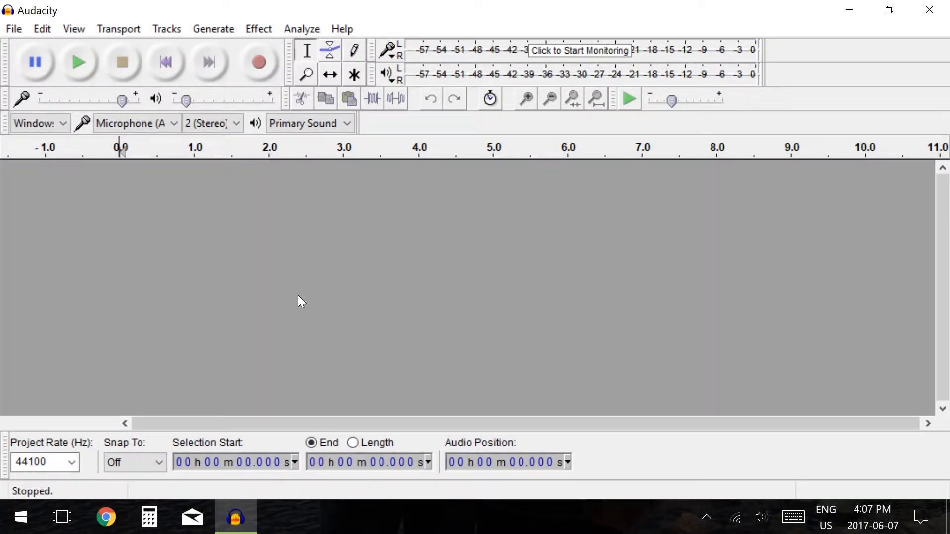
Set the recording volume to 0.80
{"action": "left_click", "coordinate": [64, 130]}
{"action": "mouse_move", "coordinate": [119, 100]}
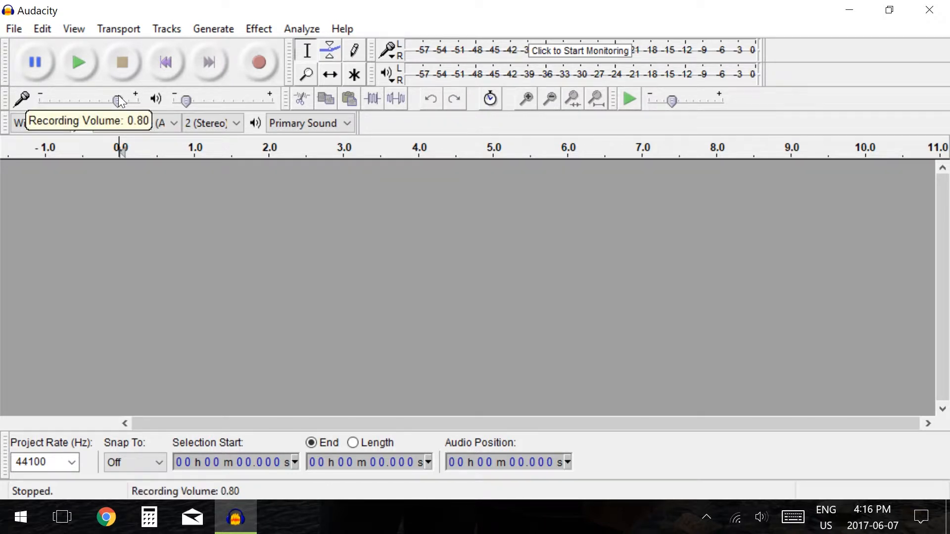
{"action": "mouse_move", "coordinate": [122, 97]}
{"action": "left_mouse_down"}
{"action": "mouse_move", "coordinate": [140, 97]}
{"action": "mouse_move", "coordinate": [38, 97]}
{"action": "mouse_move", "coordinate": [156, 105]}
{"action": "mouse_move", "coordinate": [34, 93]}
{"action": "mouse_move", "coordinate": [119, 90]}
{"action": "left_mouse_up"}
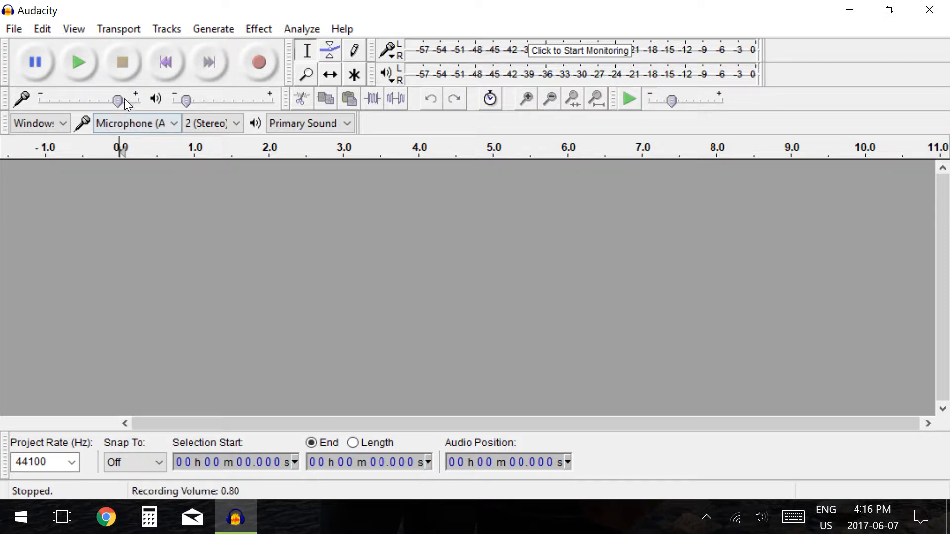
{"action": "mouse_move", "coordinate": [118, 98]}
{"action": "left_mouse_down"}
{"action": "mouse_move", "coordinate": [147, 94]}
{"action": "mouse_move", "coordinate": [34, 93]}
{"action": "mouse_move", "coordinate": [119, 91]}
{"action": "left_mouse_up"}
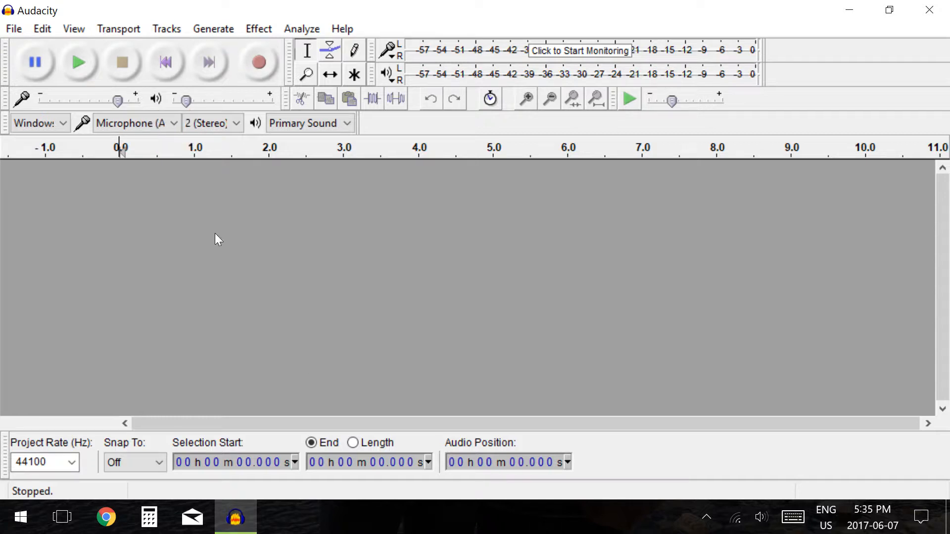
Review the available recording devices, including Stereo Mix in the Windows recording device settings, without changing anything
{"action": "left_click", "coordinate": [166, 124]}
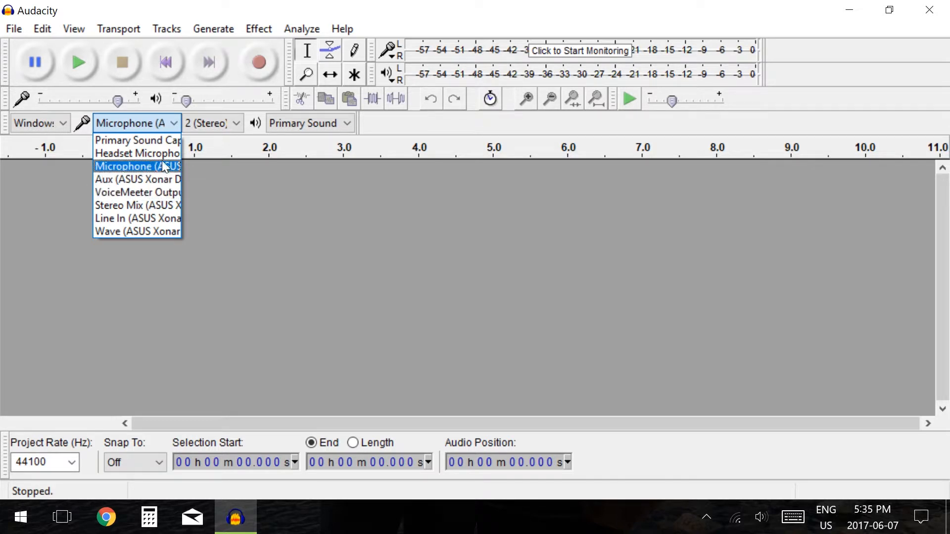
{"action": "left_click", "coordinate": [179, 126]}
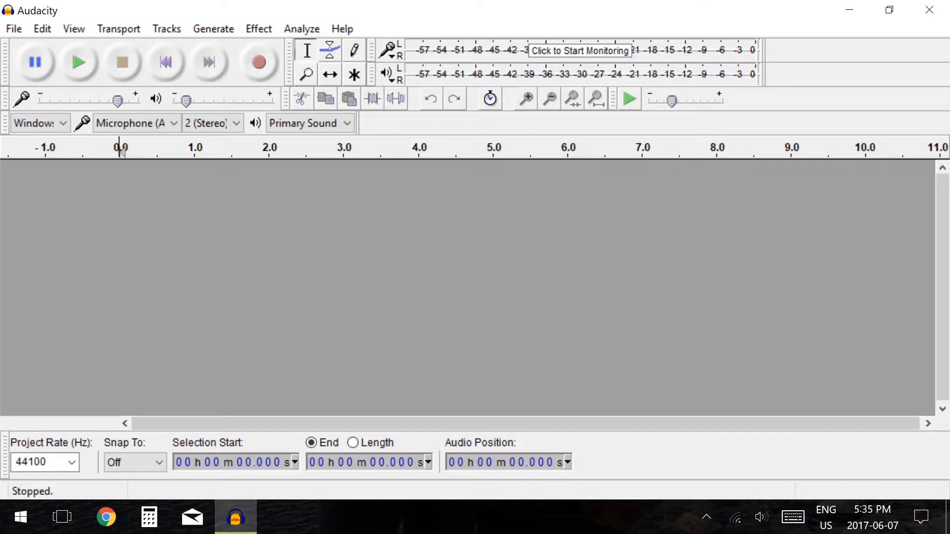
{"action": "right_click", "coordinate": [761, 518]}
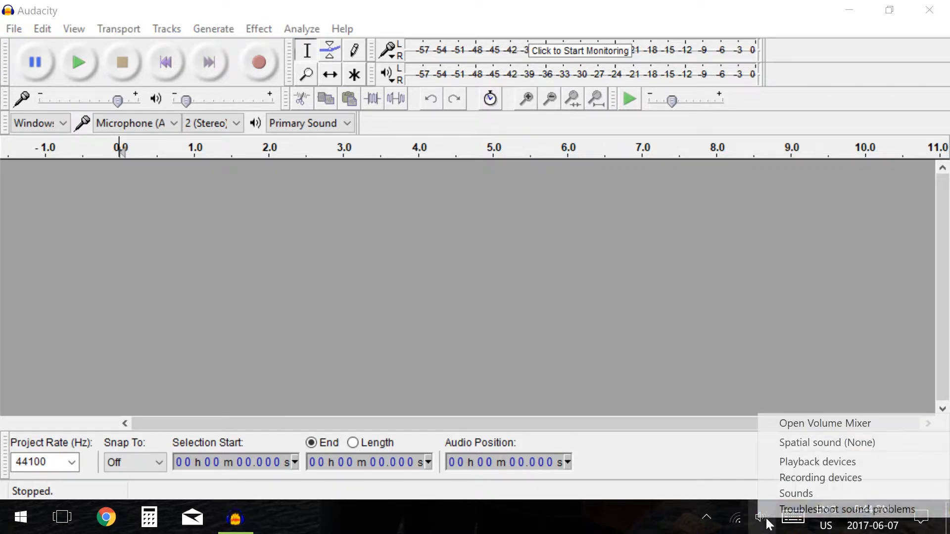
{"action": "left_click", "coordinate": [807, 483]}
{"action": "left_click", "coordinate": [218, 290]}
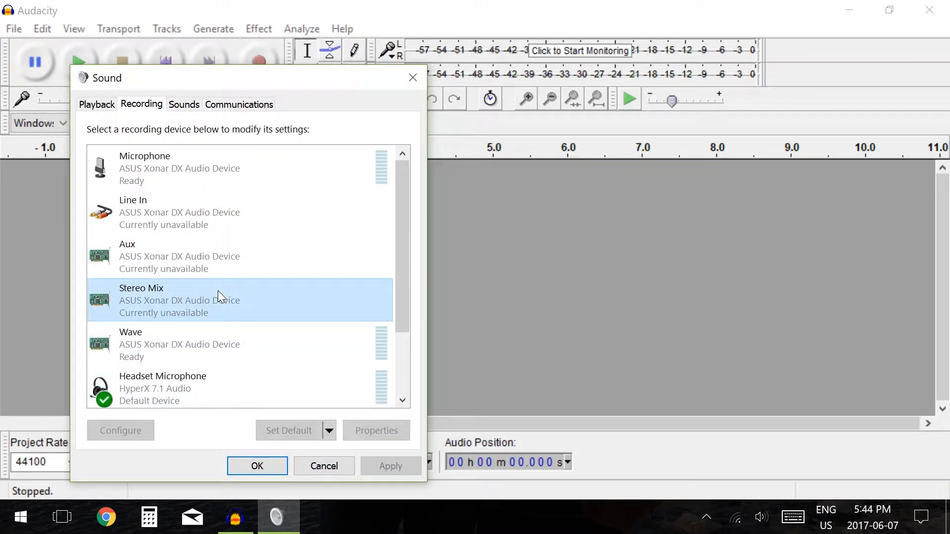
{"action": "left_click", "coordinate": [322, 469]}
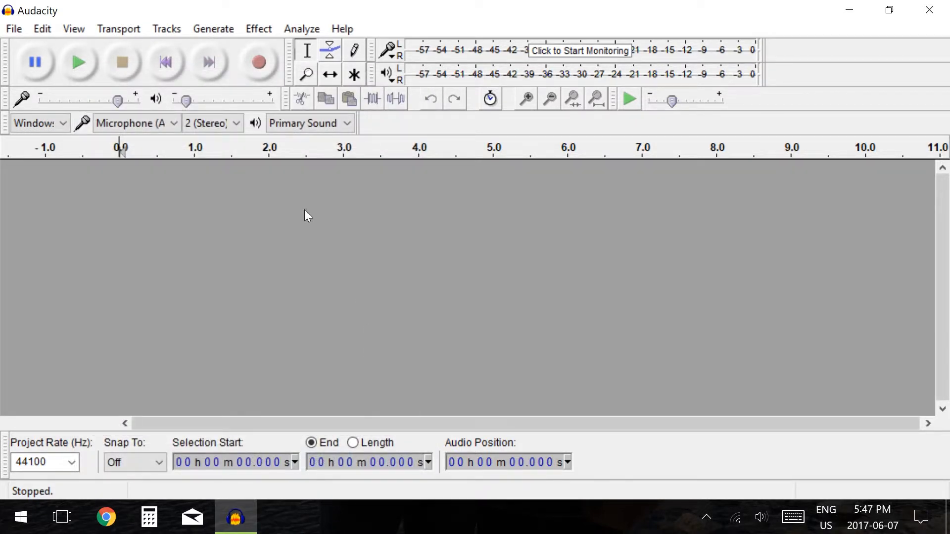
Keep the recording channels at 2 (Stereo) and check the available playback devices
{"action": "left_click", "coordinate": [236, 124]}
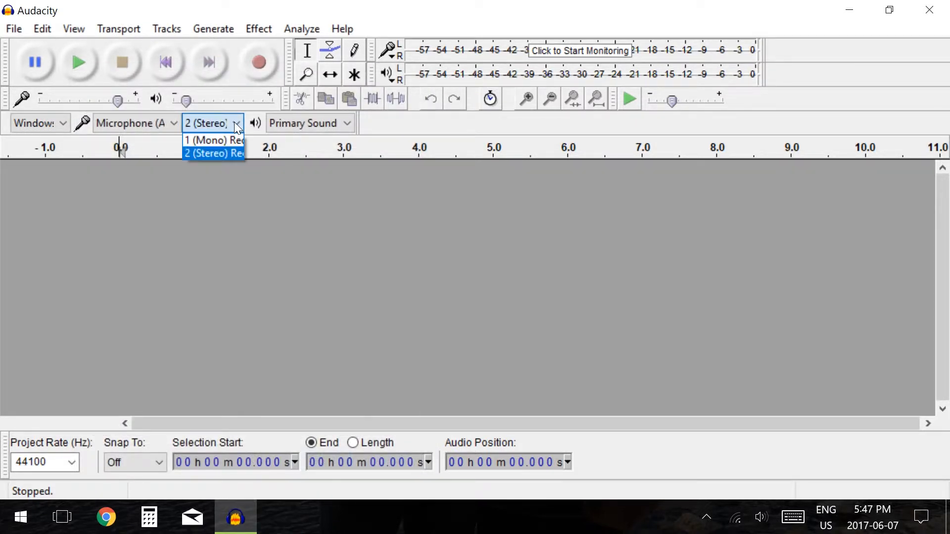
{"action": "left_click", "coordinate": [238, 154]}
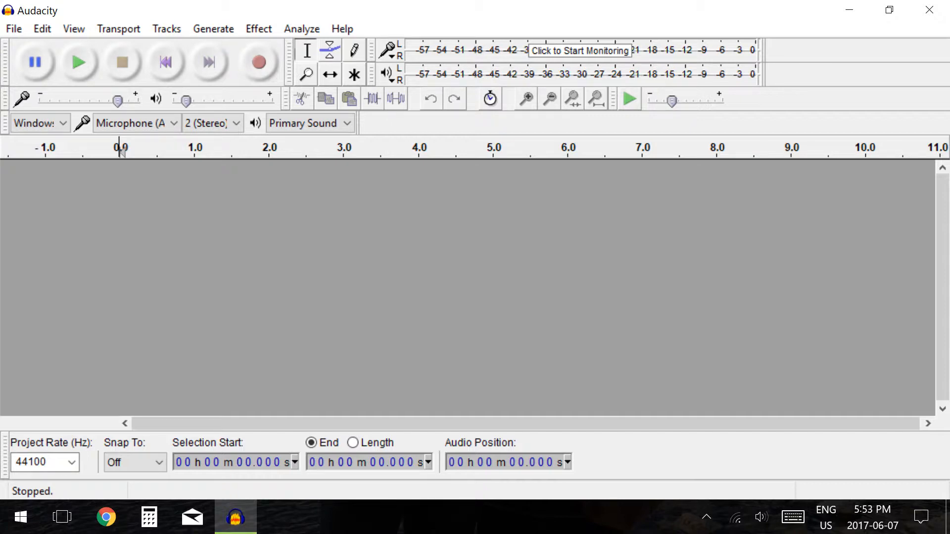
{"action": "left_click", "coordinate": [353, 118]}
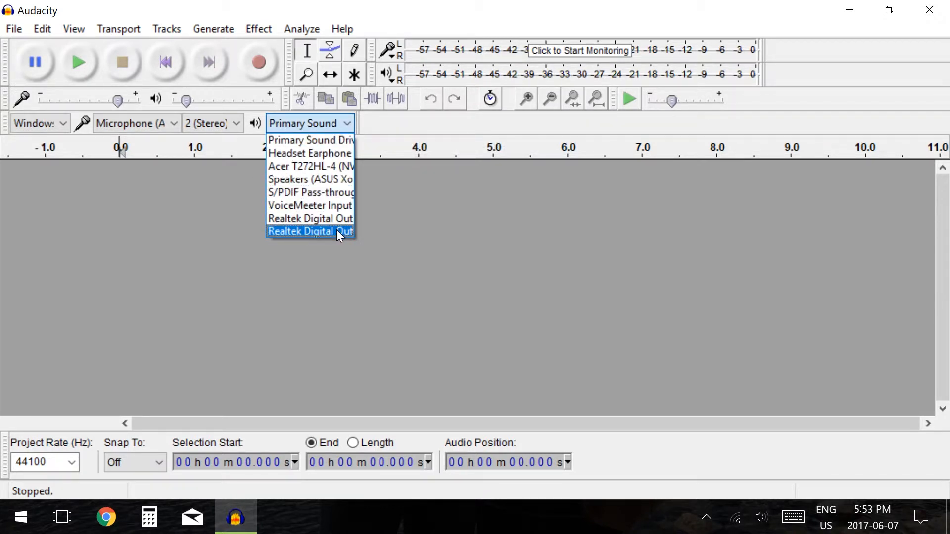
{"action": "left_click", "coordinate": [348, 130]}
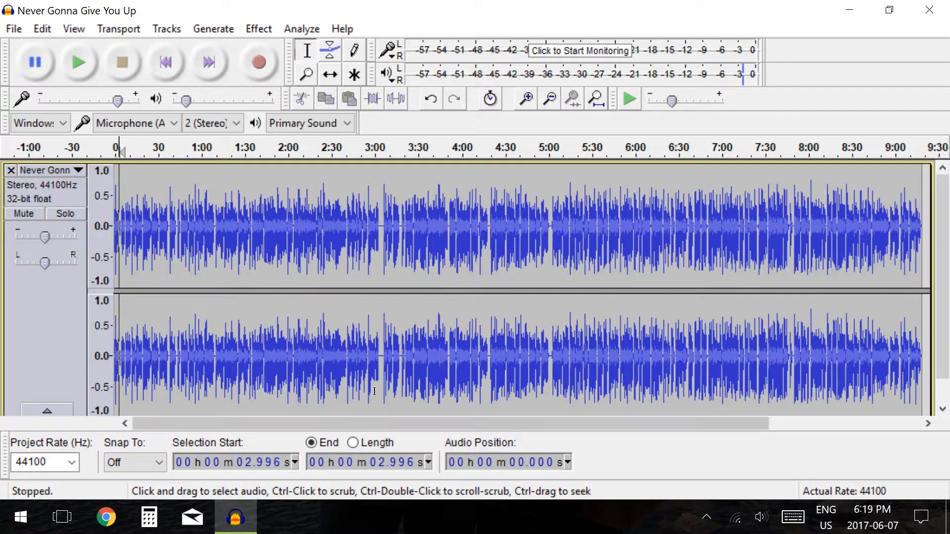
Select the track's audio between about 4 and 6 minutes
{"action": "left_click", "coordinate": [348, 354]}
{"action": "left_click_drag", "start_coordinate": [632, 355], "coordinate": [452, 354]}
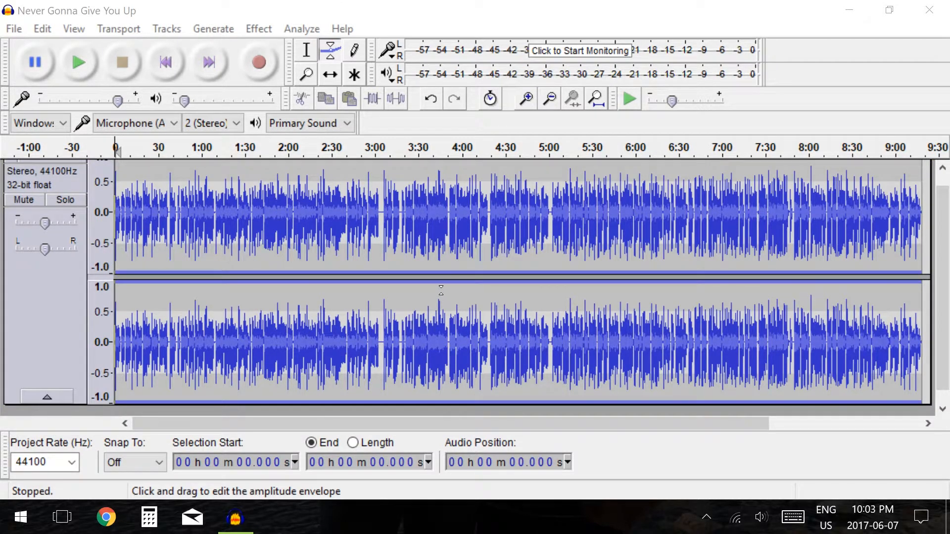
Lower the stereo track's amplitude with the Envelope tool, adding control points at about 3:45, 5:15 and 2:30
{"action": "mouse_move", "coordinate": [441, 290]}
{"action": "left_mouse_down"}
{"action": "mouse_move", "coordinate": [440, 311]}
{"action": "mouse_move", "coordinate": [440, 300]}
{"action": "left_mouse_up"}
{"action": "mouse_move", "coordinate": [566, 325]}
{"action": "left_mouse_down"}
{"action": "mouse_move", "coordinate": [566, 333]}
{"action": "mouse_move", "coordinate": [566, 319]}
{"action": "left_mouse_up"}
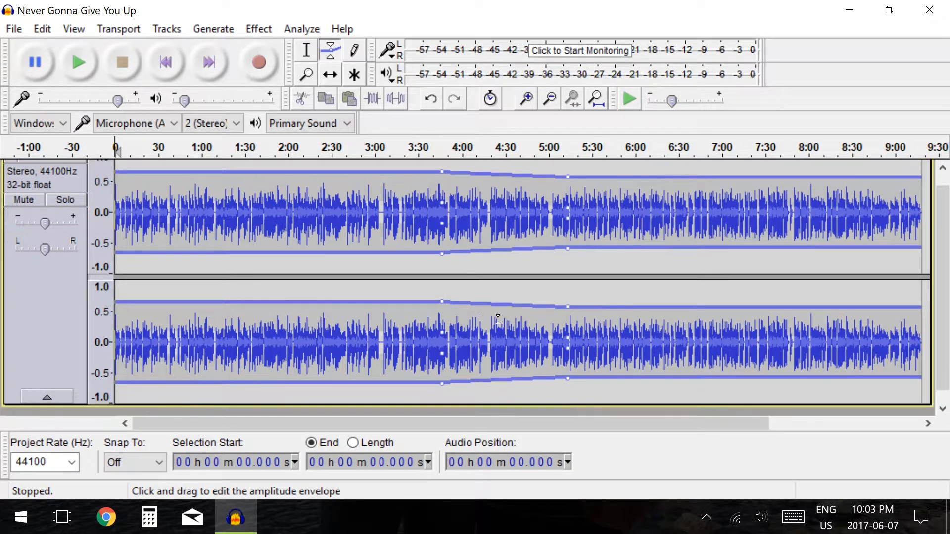
{"action": "mouse_move", "coordinate": [337, 304]}
{"action": "left_mouse_down"}
{"action": "mouse_move", "coordinate": [334, 325]}
{"action": "mouse_move", "coordinate": [333, 313]}
{"action": "left_mouse_up"}
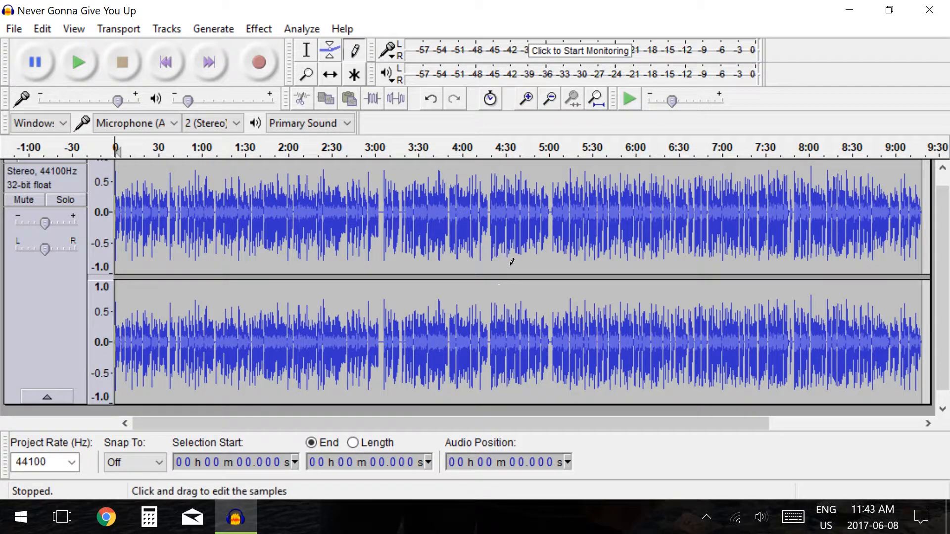
Redraw individual samples in the lower channel with the Draw tool, making four small alternating spikes within about the first 0.002 seconds
{"action": "left_click", "coordinate": [527, 99]}
{"action": "left_click", "coordinate": [526, 99]}
{"action": "left_click", "coordinate": [529, 99]}
{"action": "left_click", "coordinate": [527, 99]}
{"action": "left_click", "coordinate": [527, 99]}
{"action": "left_click", "coordinate": [528, 99]}
{"action": "left_click", "coordinate": [528, 99]}
{"action": "left_click", "coordinate": [527, 99]}
{"action": "left_click", "coordinate": [527, 99]}
{"action": "left_click", "coordinate": [528, 99]}
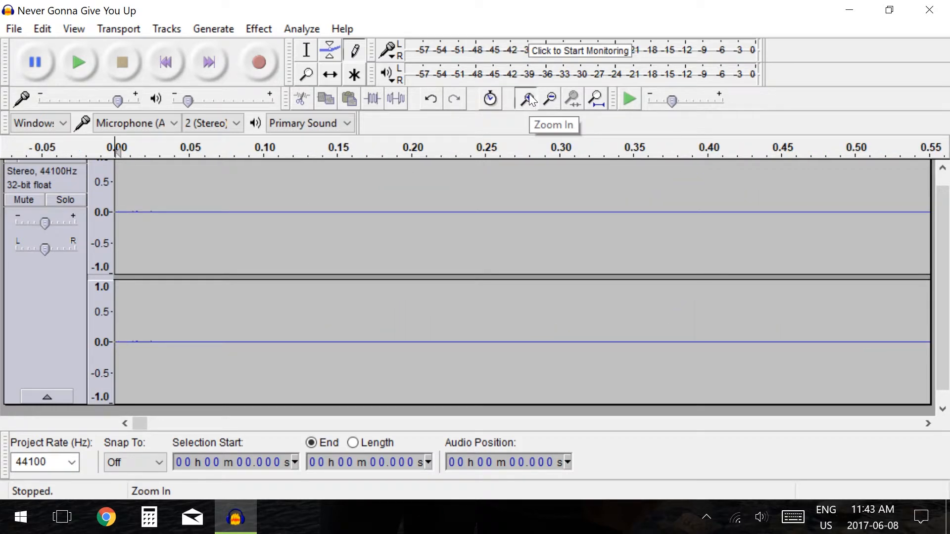
{"action": "left_click", "coordinate": [528, 99]}
{"action": "left_click", "coordinate": [527, 99]}
{"action": "left_click", "coordinate": [528, 99]}
{"action": "left_click", "coordinate": [528, 99]}
{"action": "left_click", "coordinate": [527, 99]}
{"action": "left_click", "coordinate": [528, 99]}
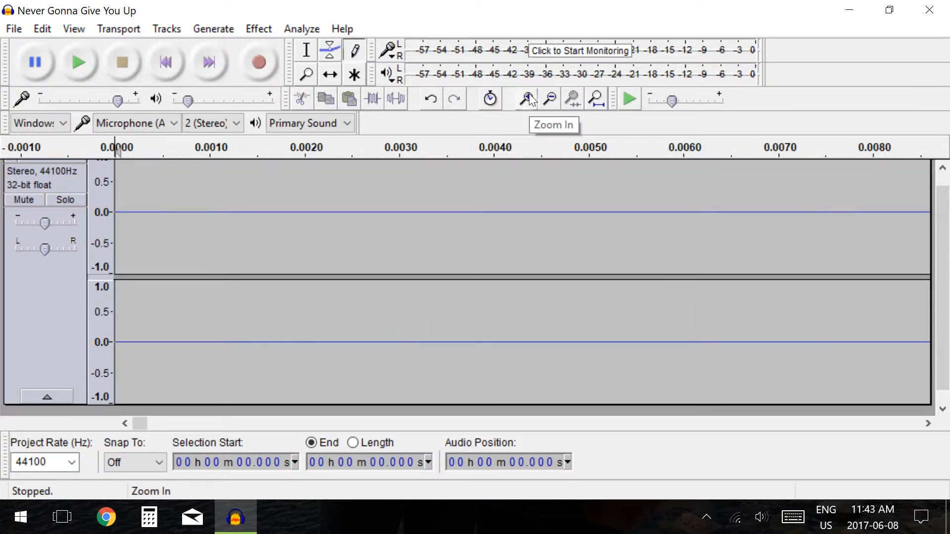
{"action": "left_click", "coordinate": [528, 99]}
{"action": "left_click", "coordinate": [234, 332]}
{"action": "scroll", "coordinate": [257, 339], "scroll_direction": "up", "scroll_amount": 1}
{"action": "left_click_drag", "start_coordinate": [285, 374], "coordinate": [291, 370]}
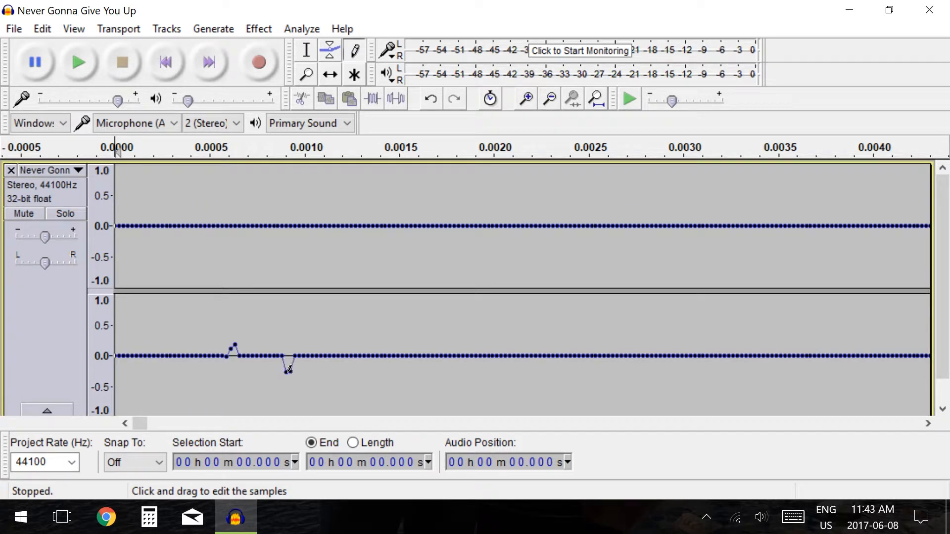
{"action": "scroll", "coordinate": [343, 360], "scroll_direction": "down", "scroll_amount": 1}
{"action": "left_click_drag", "start_coordinate": [368, 340], "coordinate": [370, 324]}
{"action": "left_click_drag", "start_coordinate": [439, 356], "coordinate": [440, 389]}
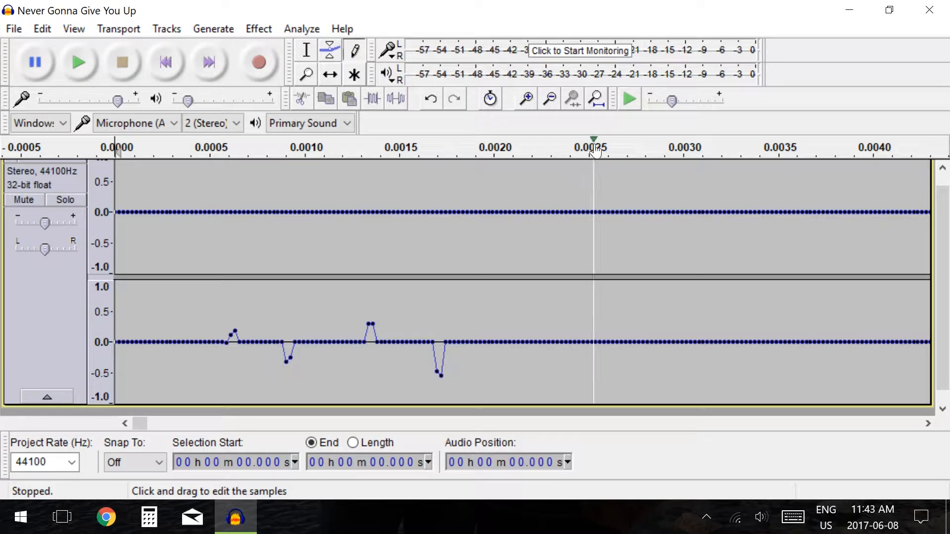
Fit the whole project in view and use the Zoom tool to inspect the waveform around 3:30 at different magnifications
{"action": "left_click", "coordinate": [598, 100]}
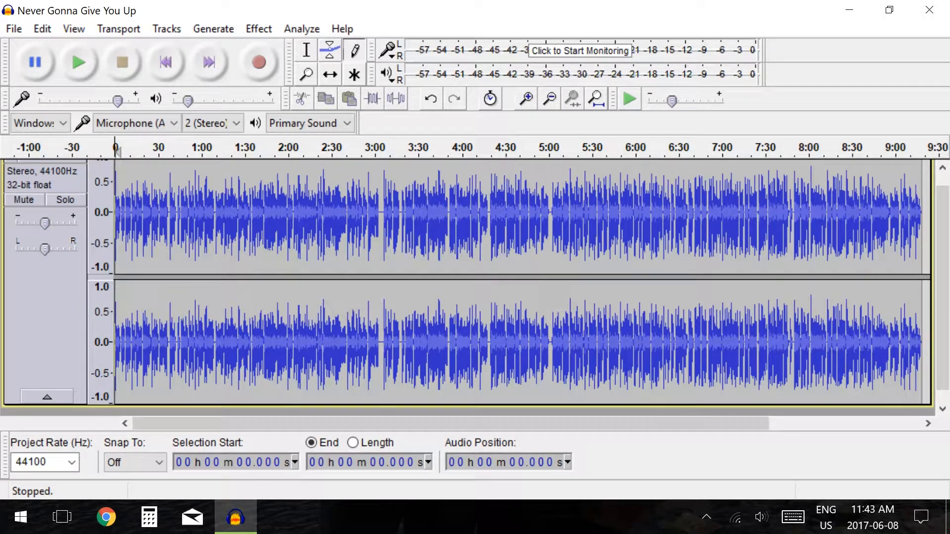
{"action": "key", "text": "F4"}
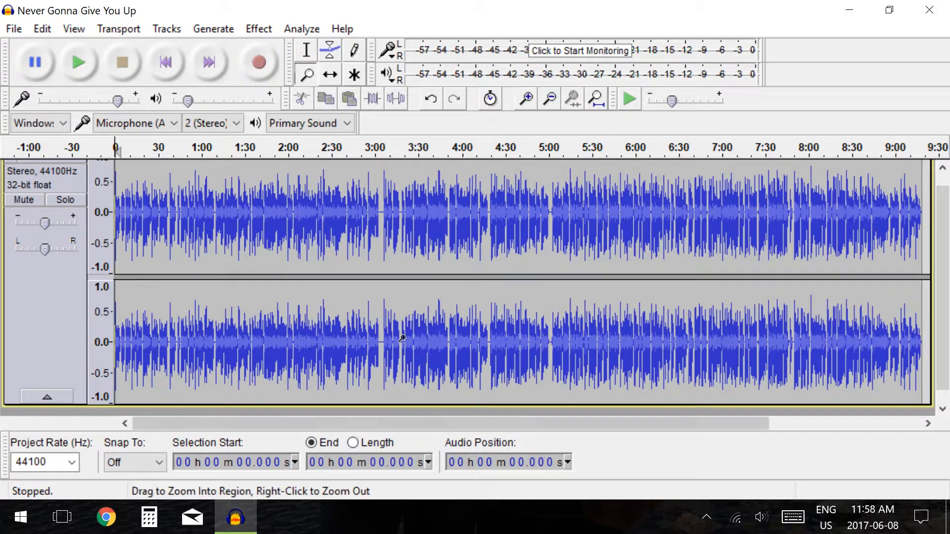
{"action": "left_click", "coordinate": [426, 336]}
{"action": "left_click", "coordinate": [428, 338]}
{"action": "left_click", "coordinate": [429, 338]}
{"action": "right_click", "coordinate": [428, 338]}
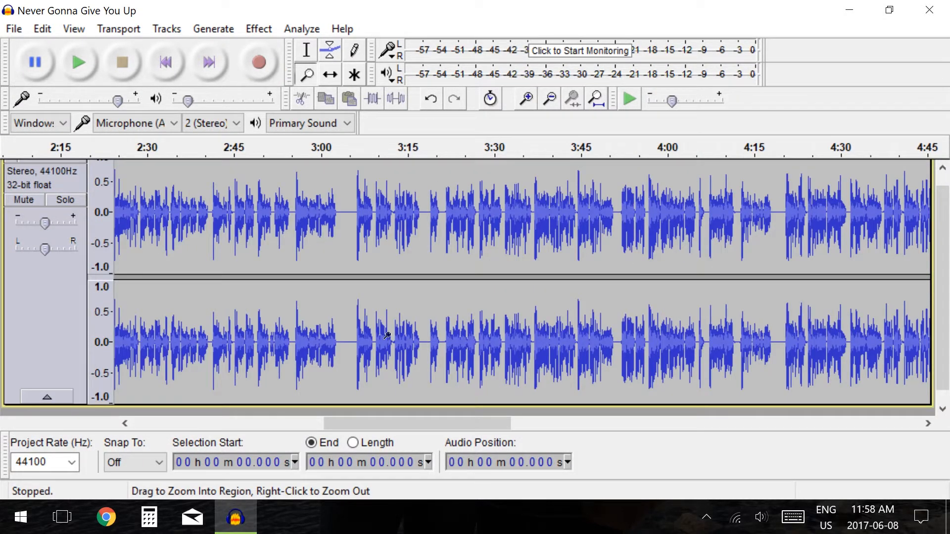
{"action": "right_click", "coordinate": [392, 336]}
{"action": "right_click", "coordinate": [500, 340]}
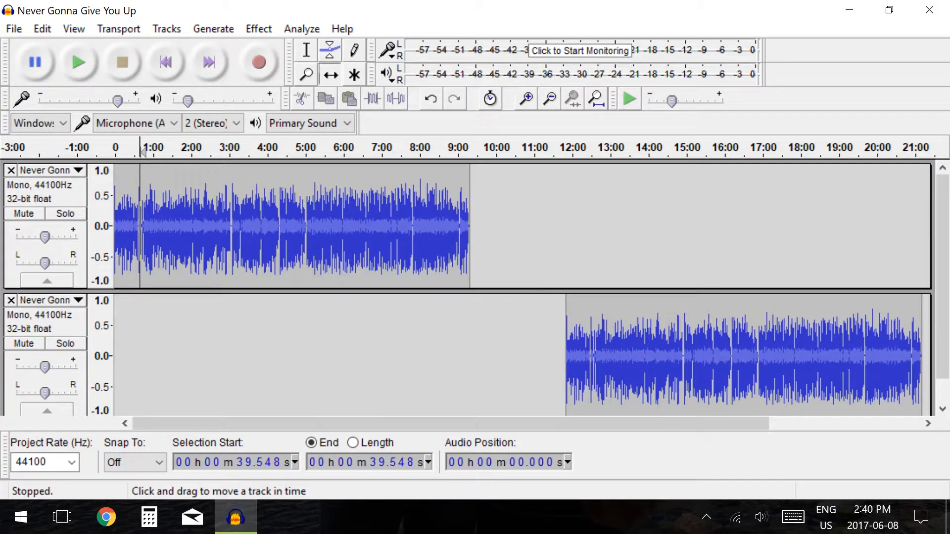
Move the lower mono track slightly later in time with the Time Shift tool
{"action": "mouse_move", "coordinate": [648, 354]}
{"action": "left_mouse_down"}
{"action": "mouse_move", "coordinate": [406, 354]}
{"action": "mouse_move", "coordinate": [656, 354]}
{"action": "left_mouse_up"}
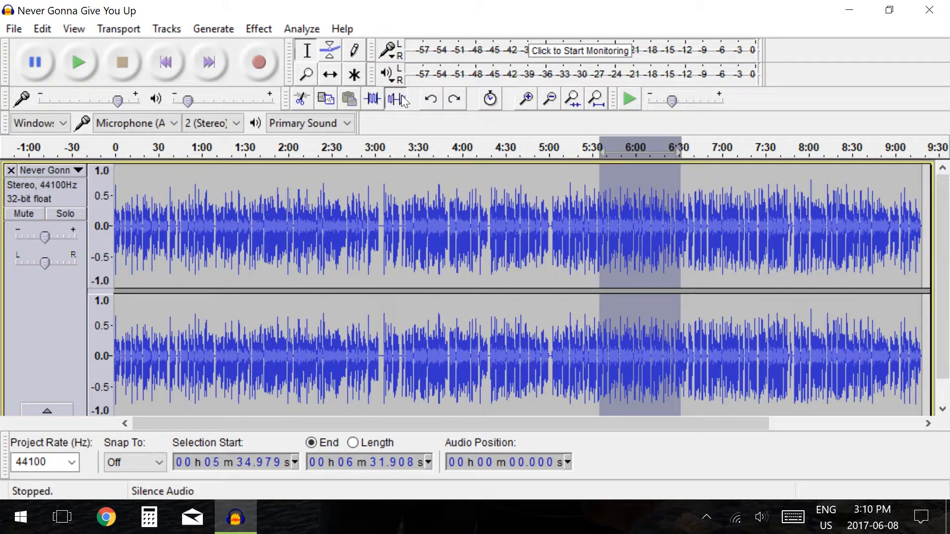
Silence the selected audio from 5:34.979 to 6:31.908 and undo the silencing
{"action": "left_click", "coordinate": [396, 98]}
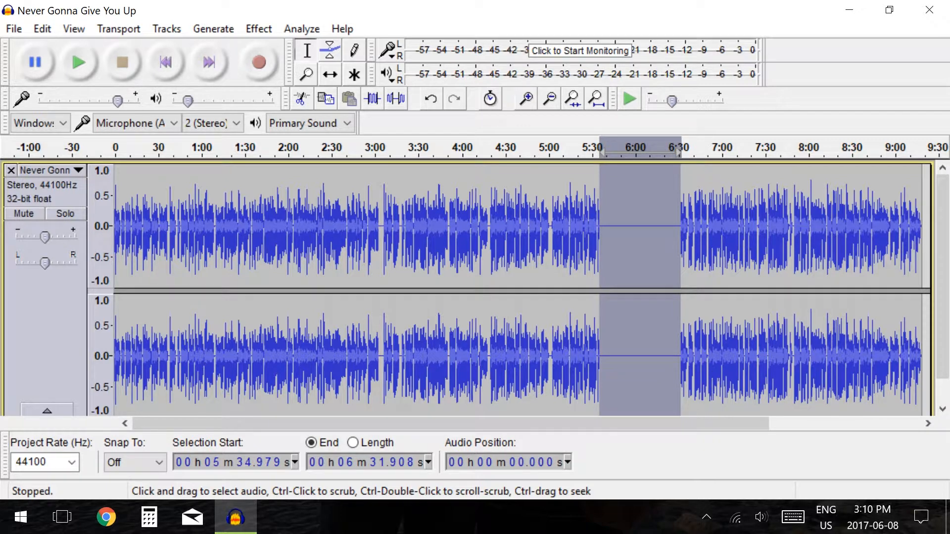
{"action": "key", "text": "ctrl+z"}
Trim the stereo track to the selection from 5:34.979 to 6:31.908, undoing and redoing the trim twice
{"action": "left_click", "coordinate": [372, 99]}
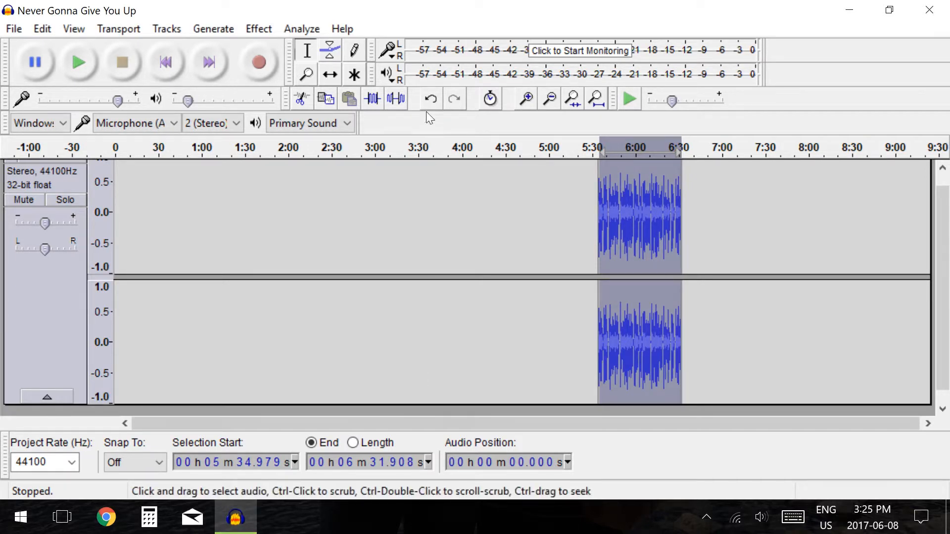
{"action": "left_click", "coordinate": [430, 99]}
{"action": "left_click", "coordinate": [456, 99]}
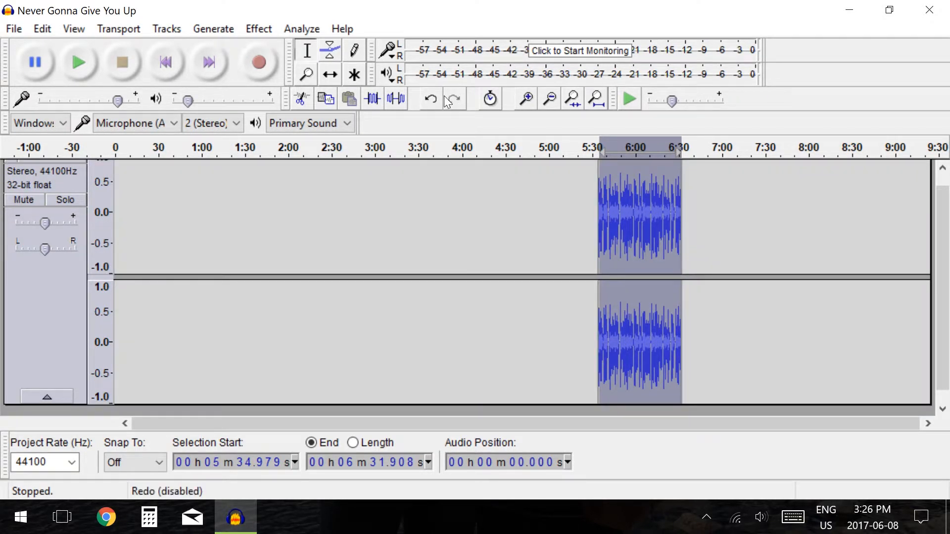
{"action": "left_click", "coordinate": [434, 95]}
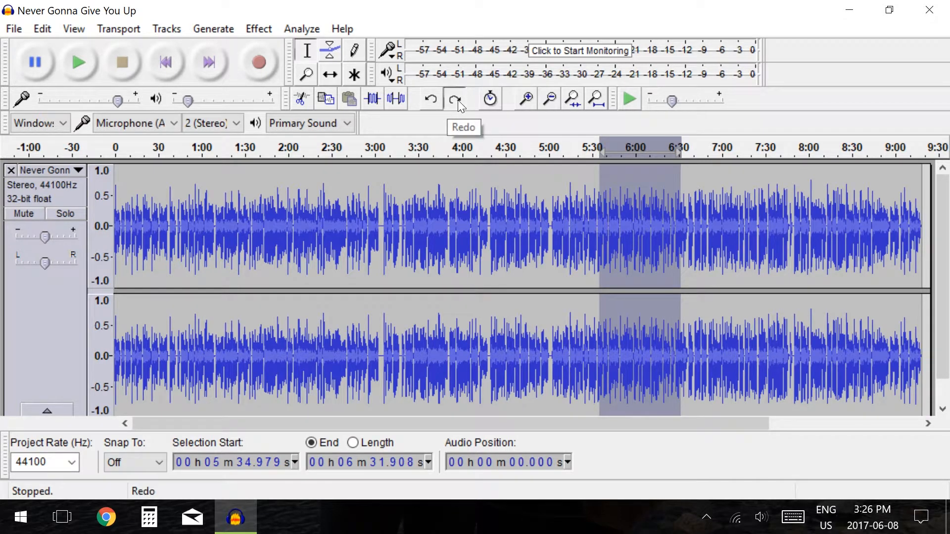
{"action": "left_click", "coordinate": [458, 100]}
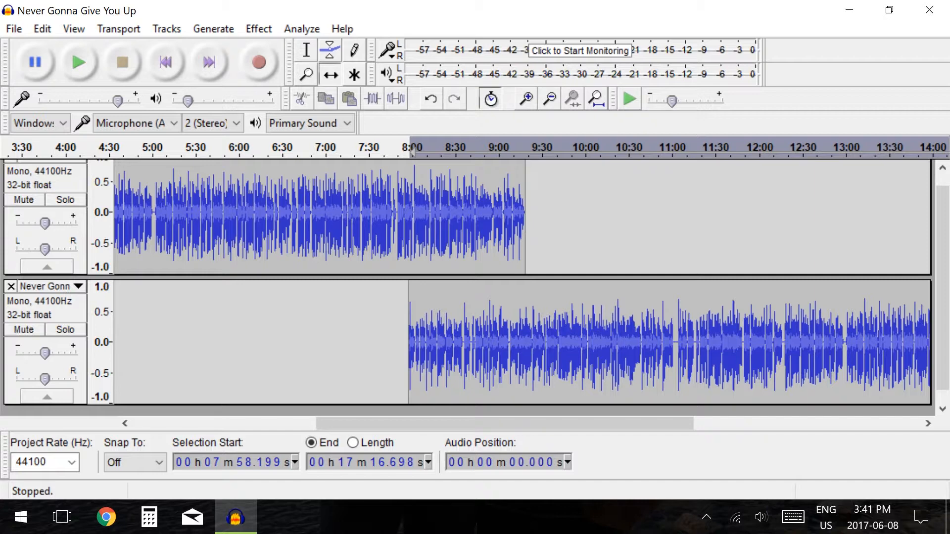
Shift the lower clip to start at about 8:20, moving the sync-locked upper clip along with it
{"action": "left_click_drag", "start_coordinate": [562, 346], "coordinate": [590, 336]}
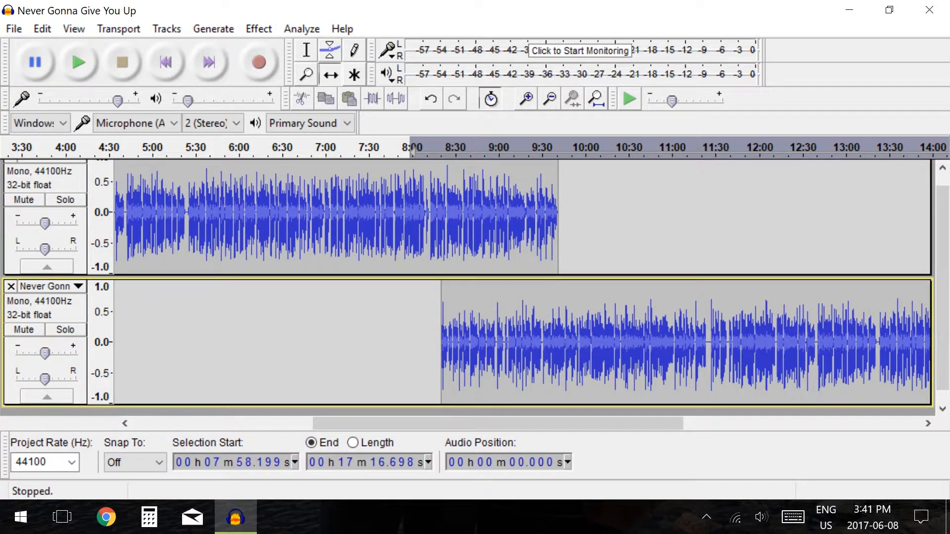
{"action": "key", "text": "alt"}
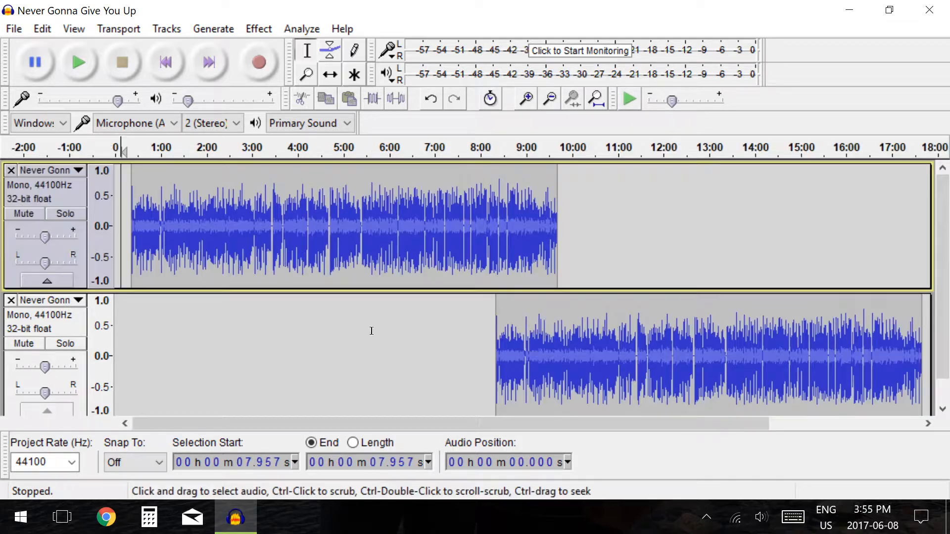
Select the upper track's audio from 6:01.493 to 7:31.297, zoom to that selection, and fit the whole project in view
{"action": "left_click_drag", "start_coordinate": [390, 227], "coordinate": [459, 227]}
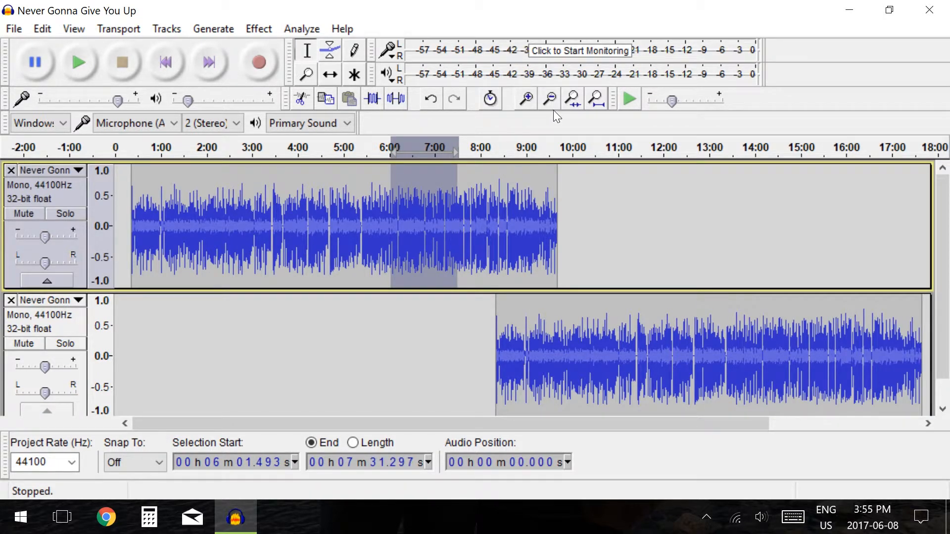
{"action": "left_click", "coordinate": [572, 99]}
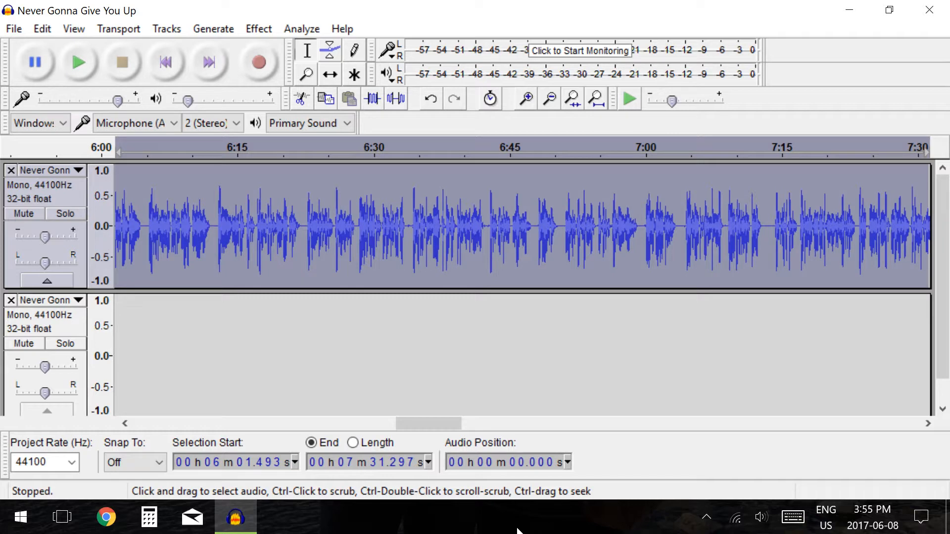
{"action": "left_click", "coordinate": [597, 99]}
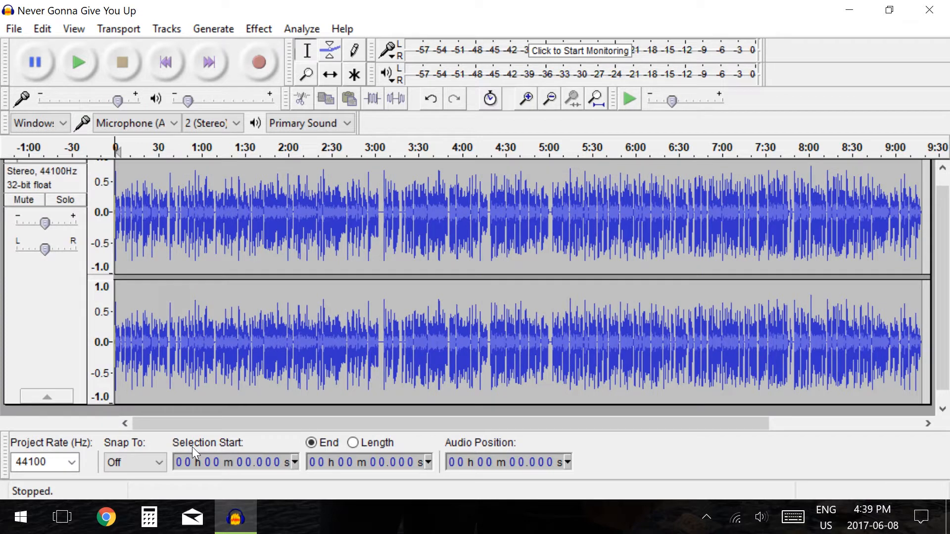
View the available Snap To options for audio selections and close the list
{"action": "left_click", "coordinate": [161, 464]}
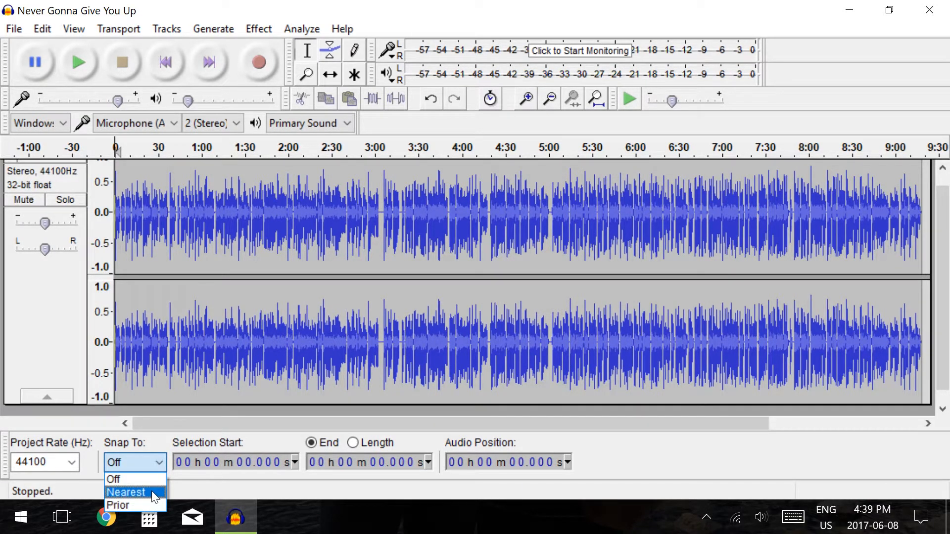
{"action": "left_click", "coordinate": [158, 464]}
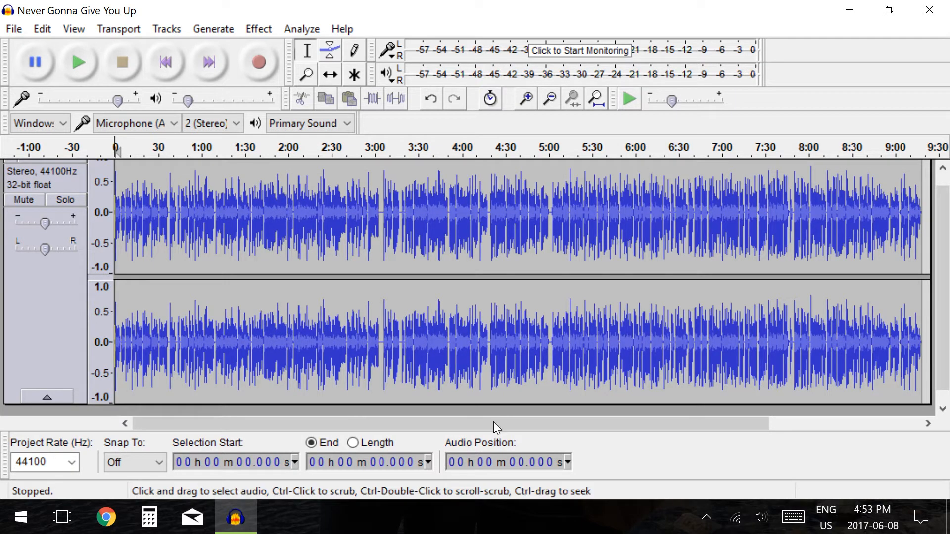
Select the stereo track's audio from 3:52.508 to 5:32.582 and show the selection's length instead of its end time
{"action": "left_click_drag", "start_coordinate": [450, 322], "coordinate": [594, 327]}
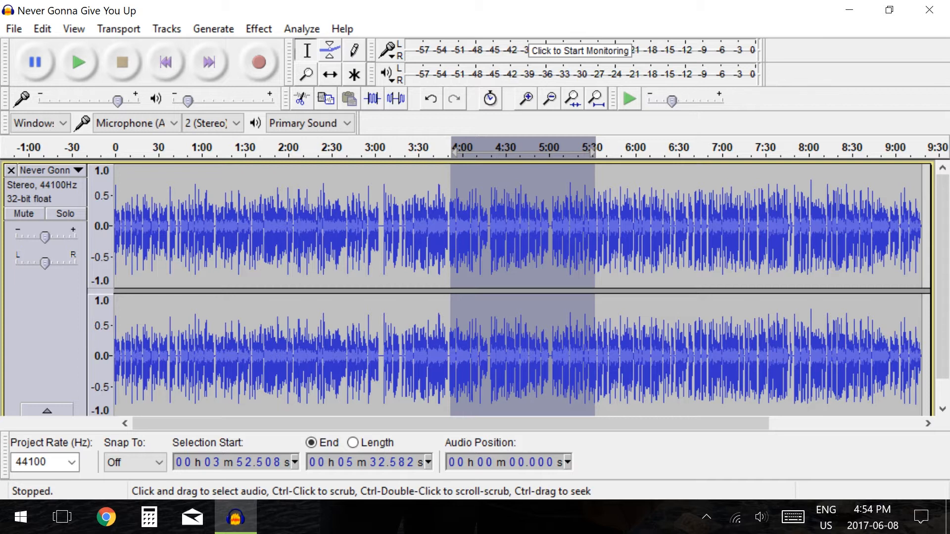
{"action": "left_click", "coordinate": [354, 443]}
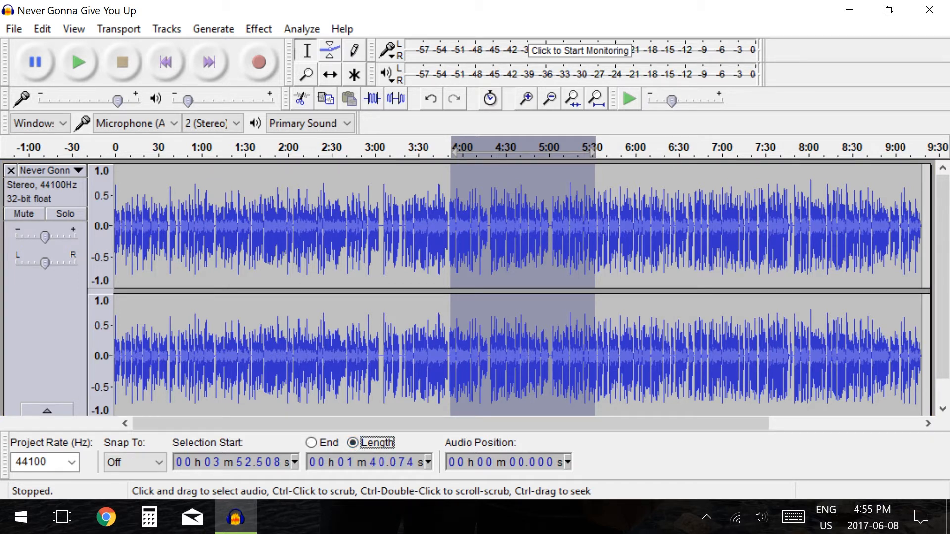